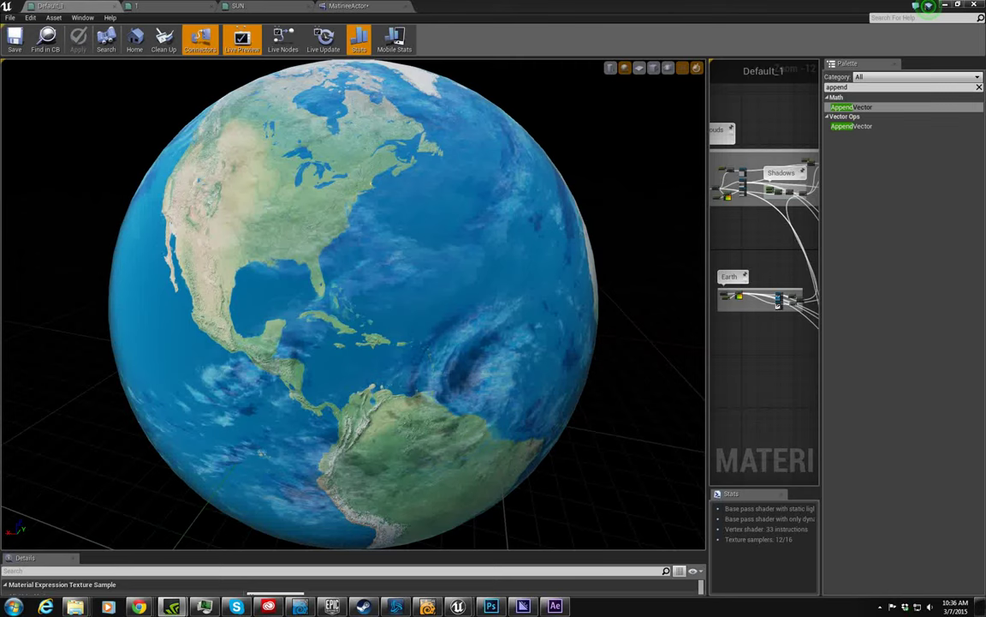
Step: After inspecting the globe preview, move the material editor to the lower right to reveal the level editor and Content Browser
drag(636, 326, 556, 334)
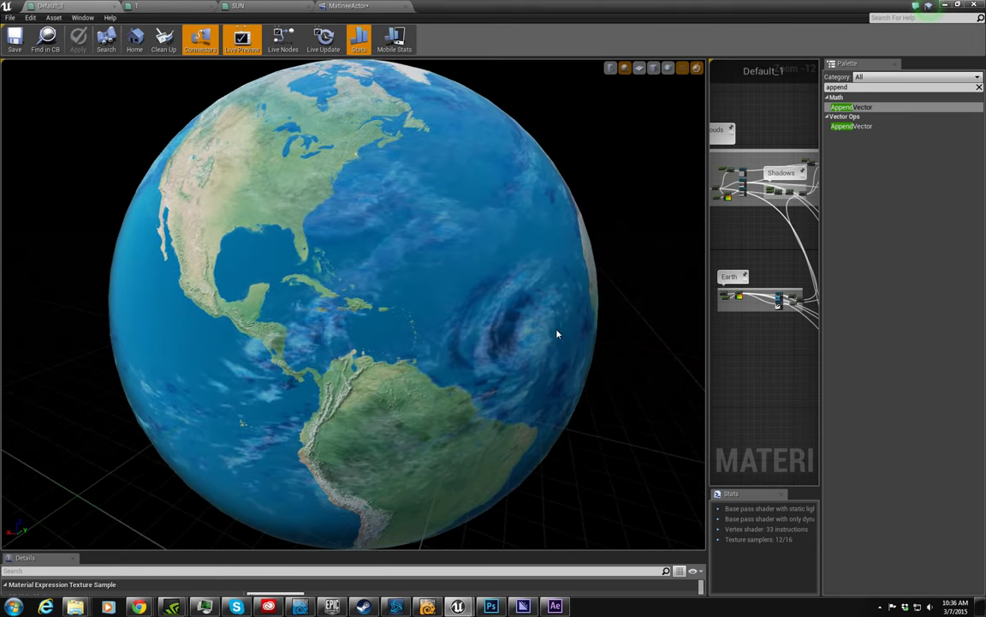
mouse_move(555, 334)
mouse_down()
mouse_move(514, 338)
mouse_move(590, 336)
mouse_move(556, 316)
mouse_move(599, 330)
mouse_move(565, 338)
mouse_up()
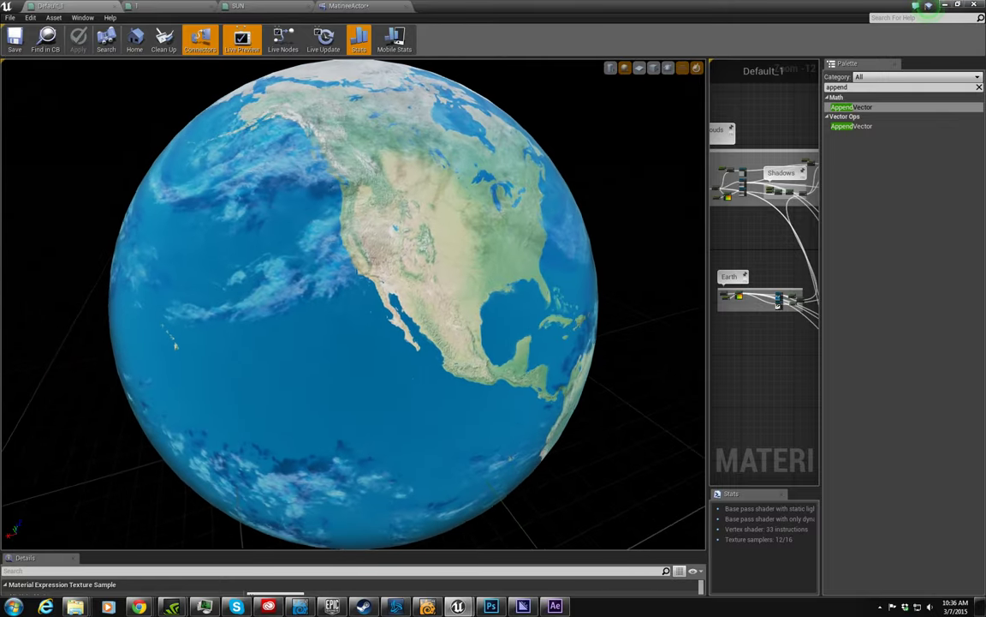
scroll(431, 319, up, 5)
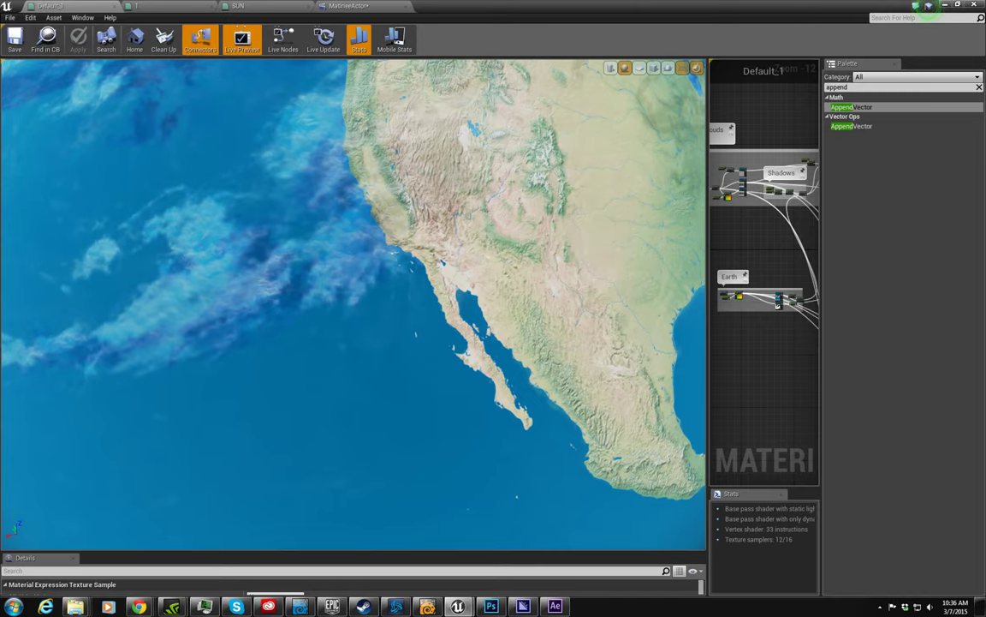
mouse_move(430, 320)
mouse_down()
mouse_move(403, 342)
mouse_move(368, 299)
mouse_move(447, 369)
mouse_move(449, 480)
mouse_move(514, 463)
mouse_move(479, 385)
mouse_up()
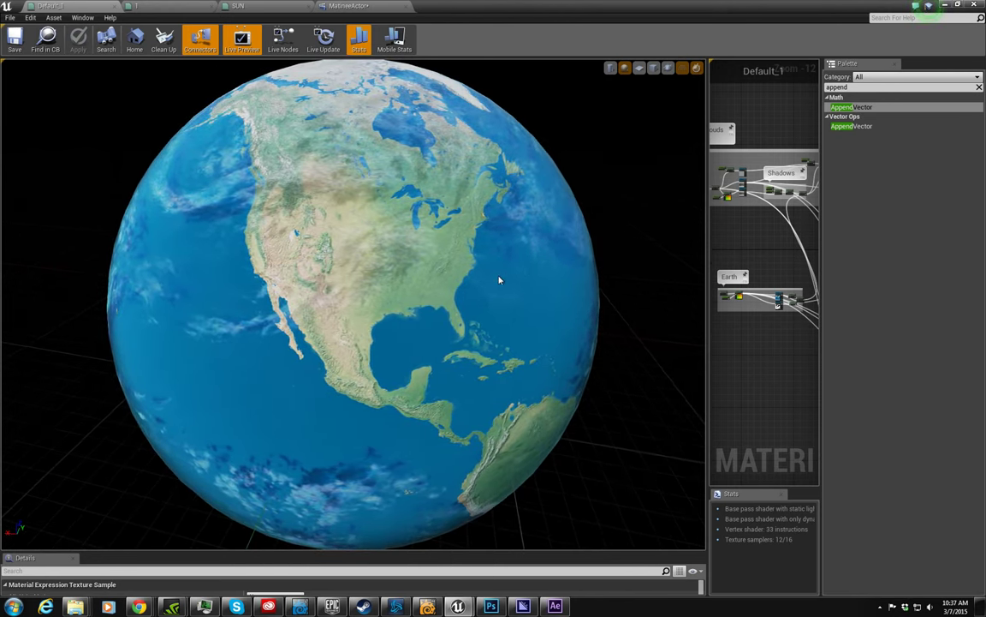
mouse_move(499, 280)
mouse_down()
mouse_move(428, 283)
mouse_move(330, 100)
mouse_up()
drag(330, 6, 934, 251)
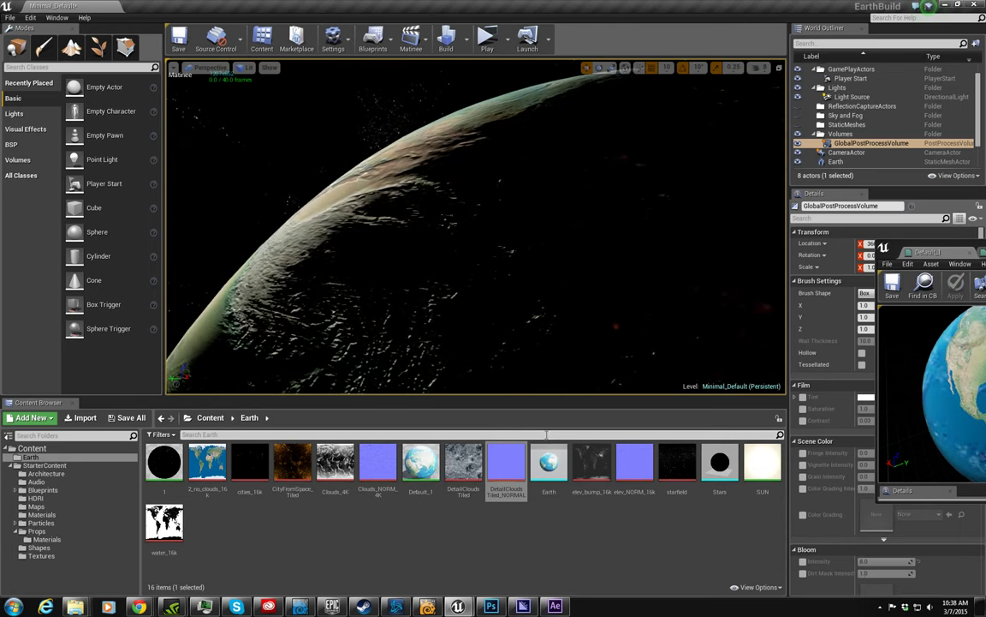
Step: Open the Earth static mesh from the Content Browser in the Static Mesh Editor
double_click(540, 481)
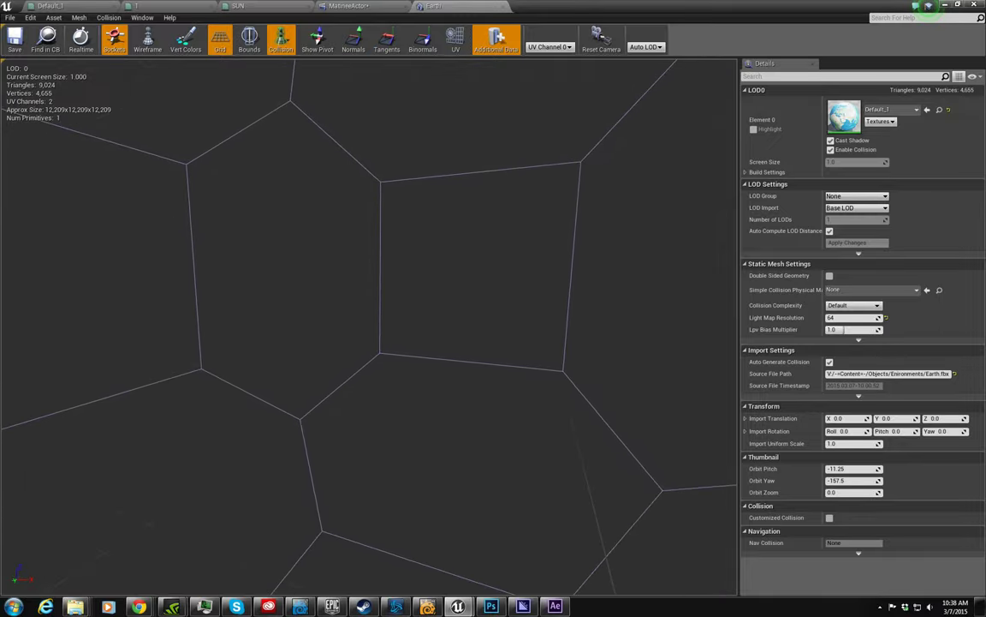
Step: Zoom out on the Earth mesh preview and switch off the Collision toolbar display
scroll(370, 325, down, 10)
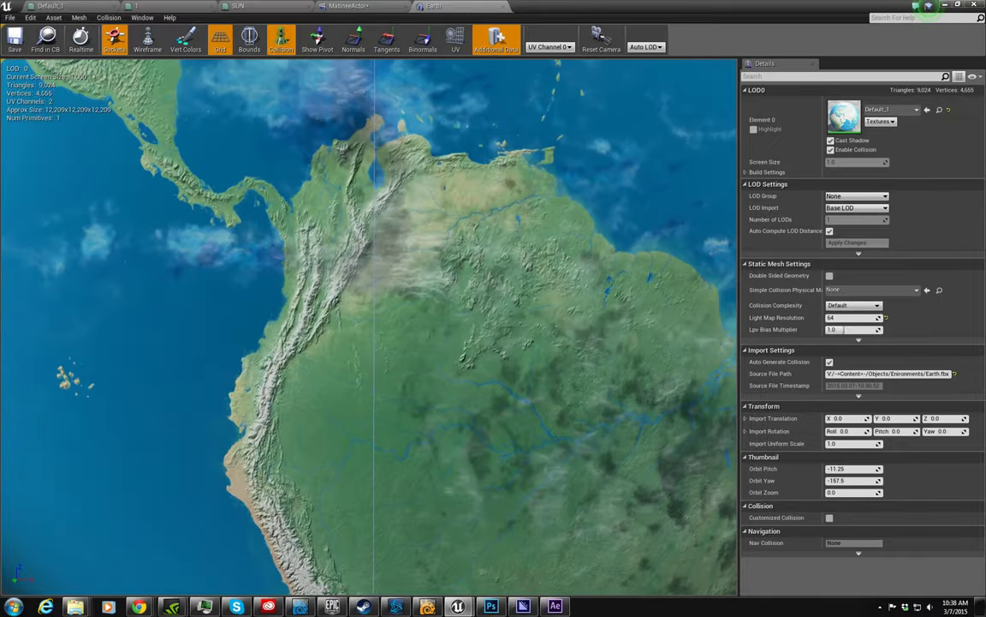
scroll(369, 326, down, 2)
scroll(370, 325, down, 2)
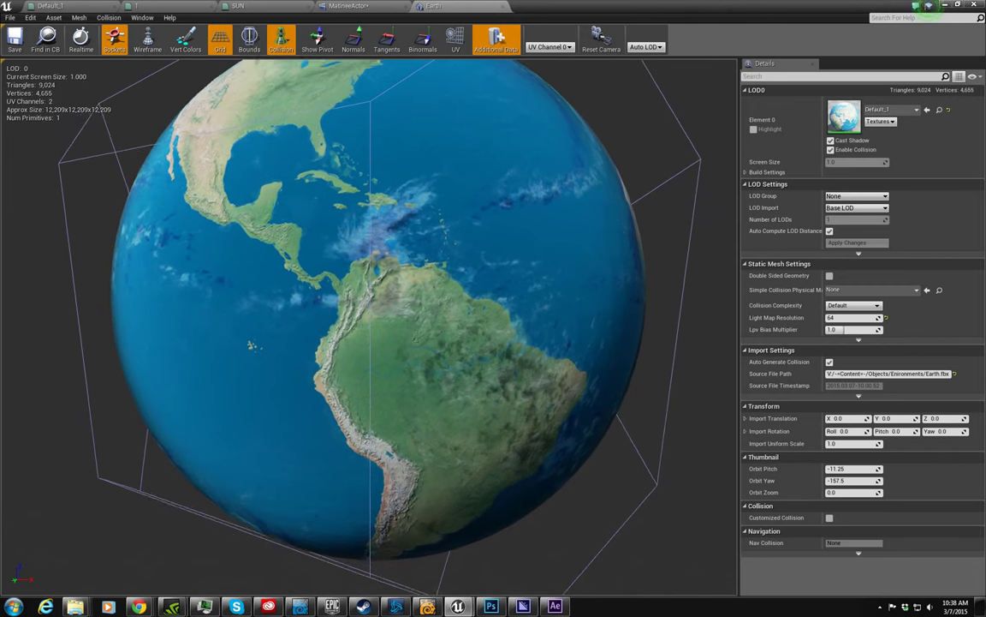
scroll(370, 325, down, 2)
scroll(370, 326, down, 2)
drag(489, 249, 505, 260)
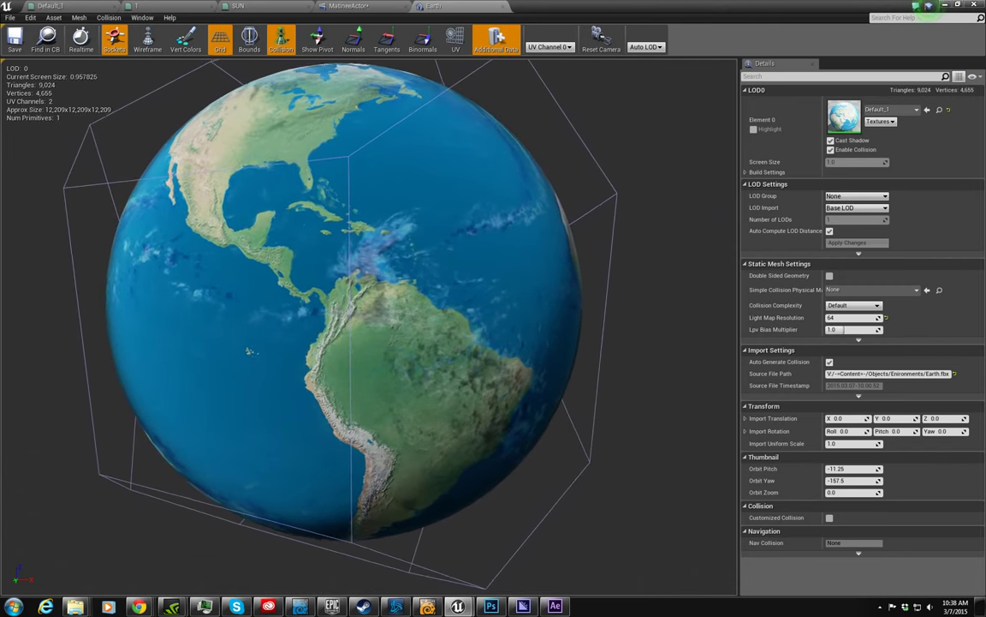
click(285, 49)
drag(360, 300, 446, 304)
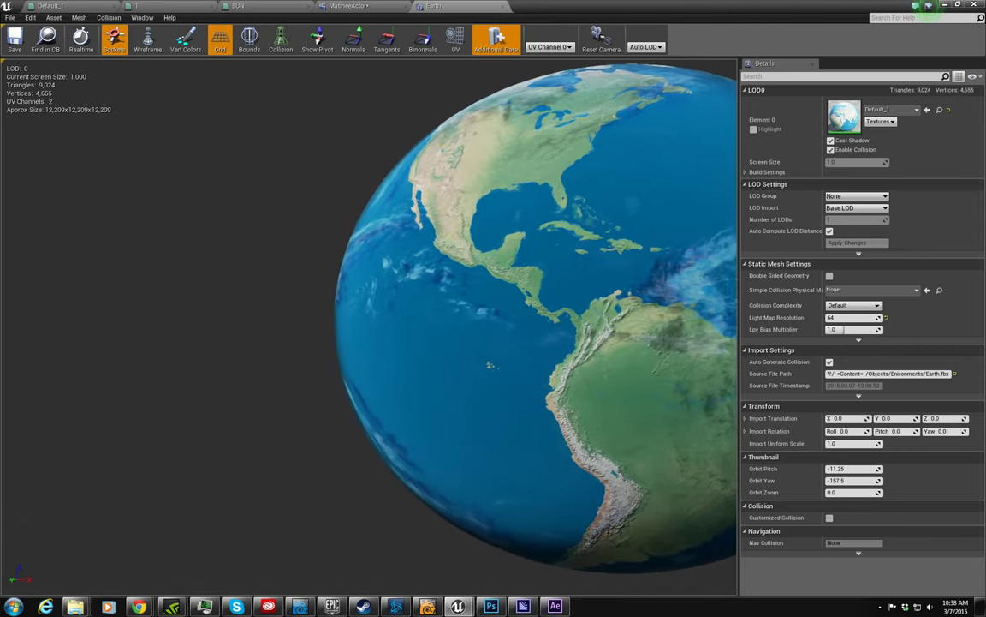
mouse_move(446, 304)
mouse_down()
mouse_move(360, 308)
mouse_move(403, 360)
mouse_move(446, 369)
mouse_move(359, 377)
mouse_move(377, 343)
mouse_move(428, 326)
mouse_move(269, 332)
mouse_move(211, 322)
mouse_move(120, 264)
mouse_up()
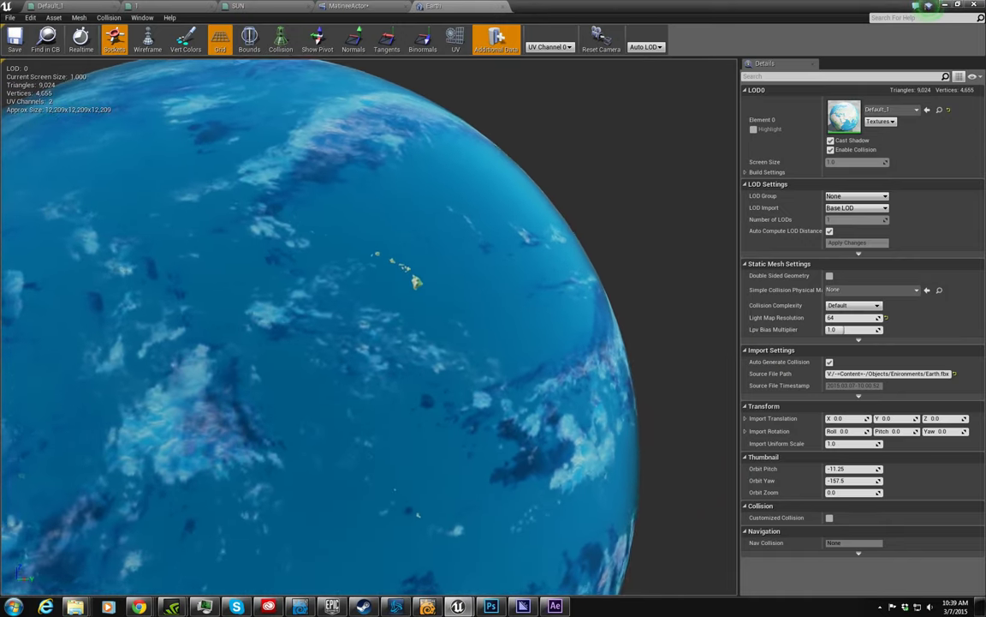
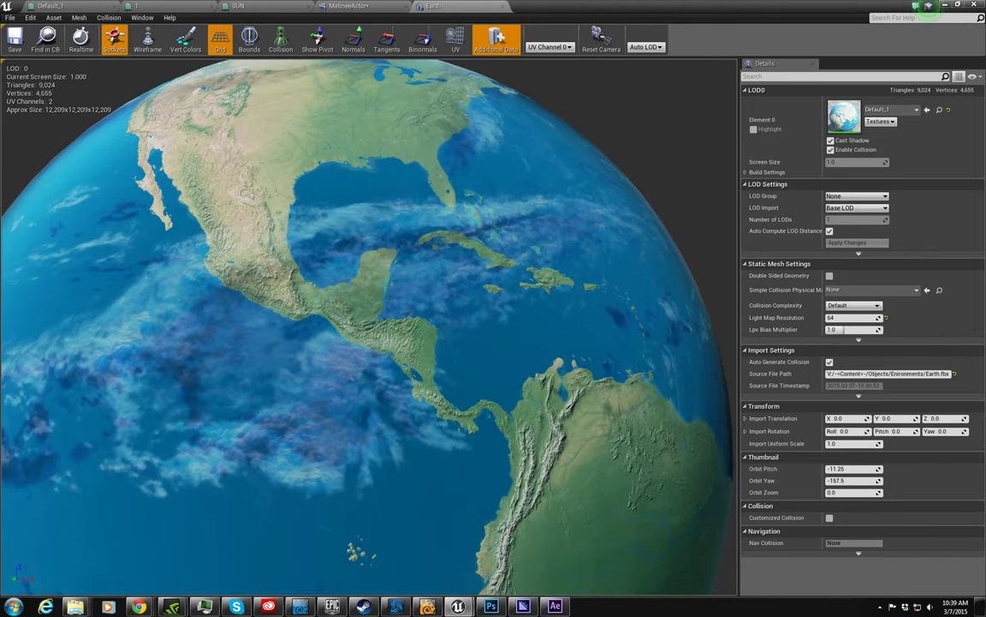
Step: Tilt the globe preview, close the Earth static mesh editor, and switch to the Default_1 material
drag(286, 160, 286, 137)
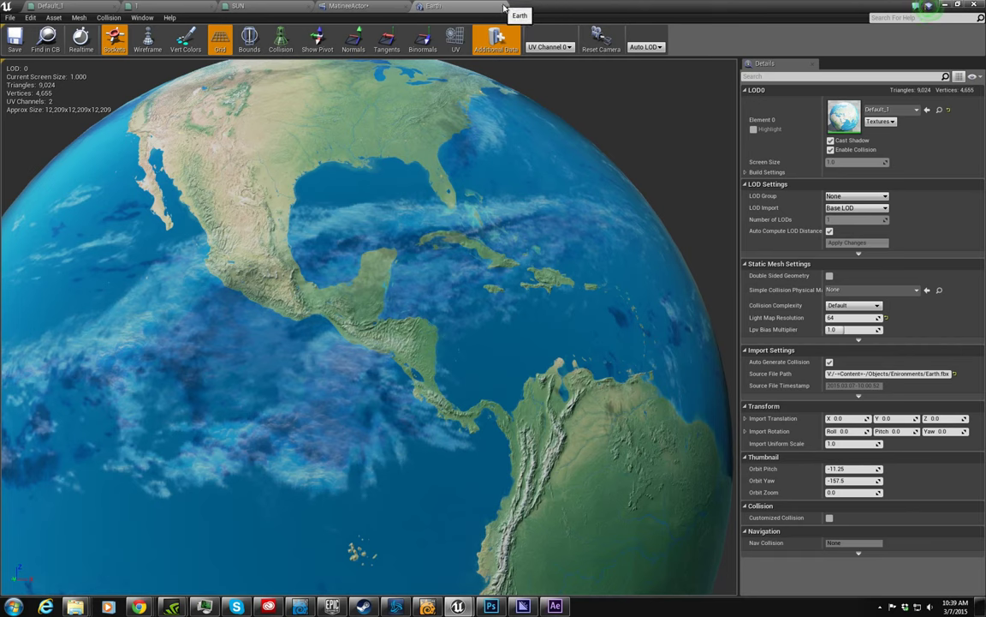
click(504, 8)
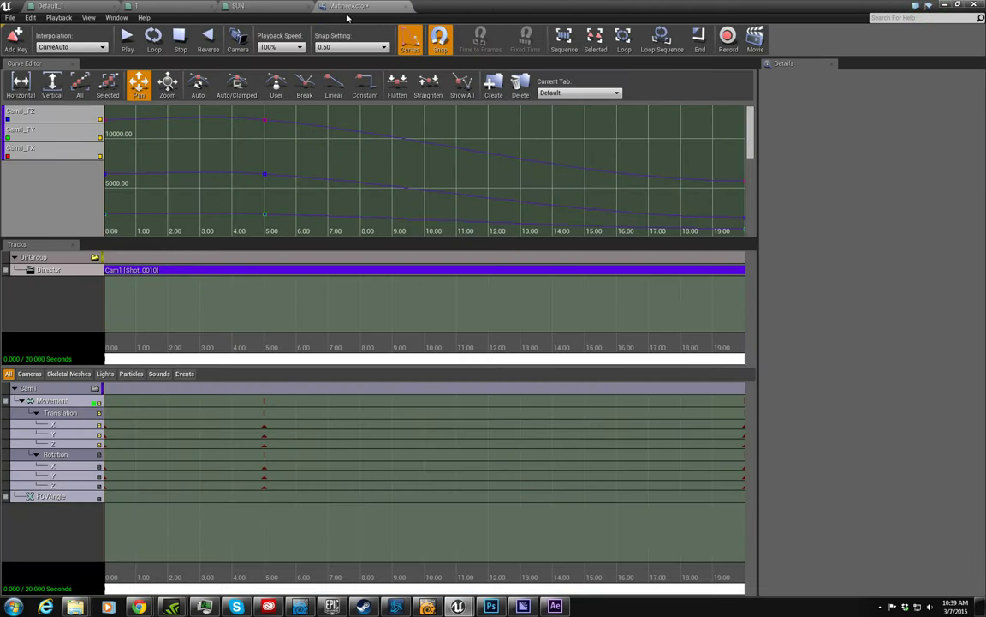
click(85, 7)
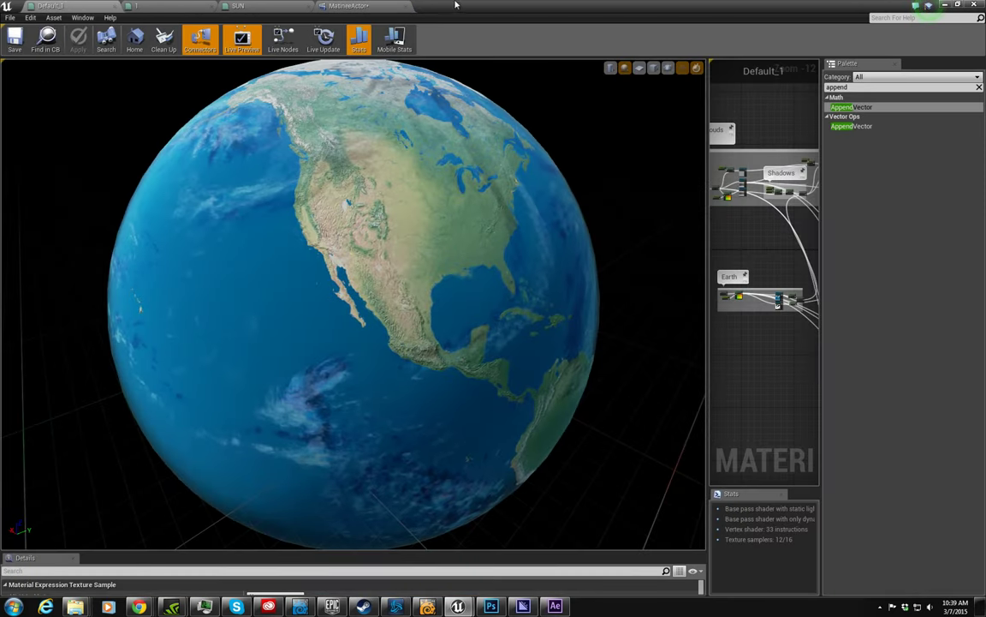
Step: Minimize the Default_1 material editor to reveal the Minimal_Default level's sun over the starfield
click(944, 5)
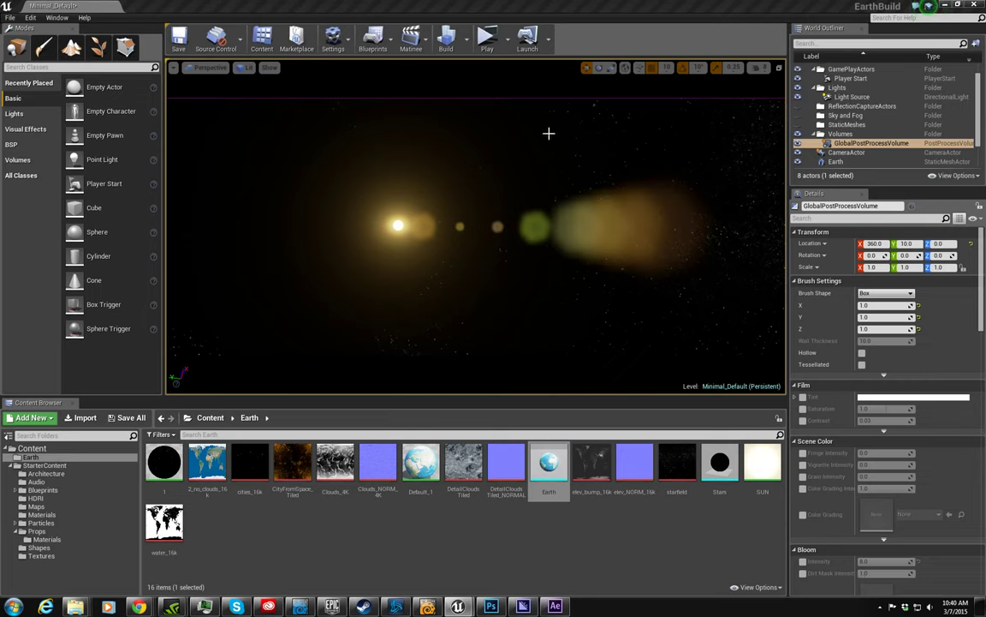
Step: Turn the viewport from the sun toward Earth and fly in until the globe fills the view
right_drag(549, 133, 480, 145)
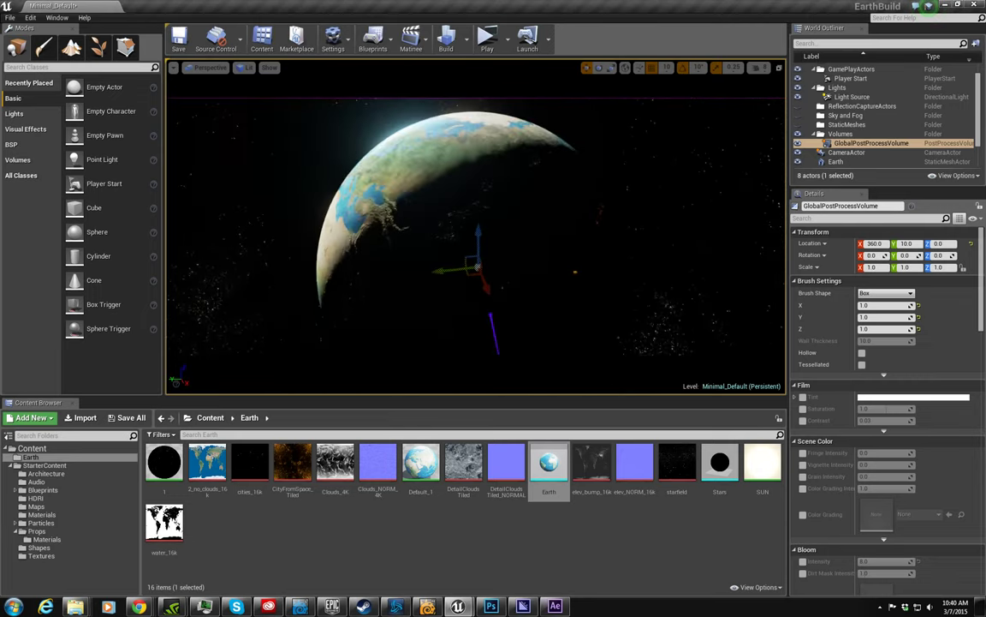
right_drag(547, 146, 547, 145)
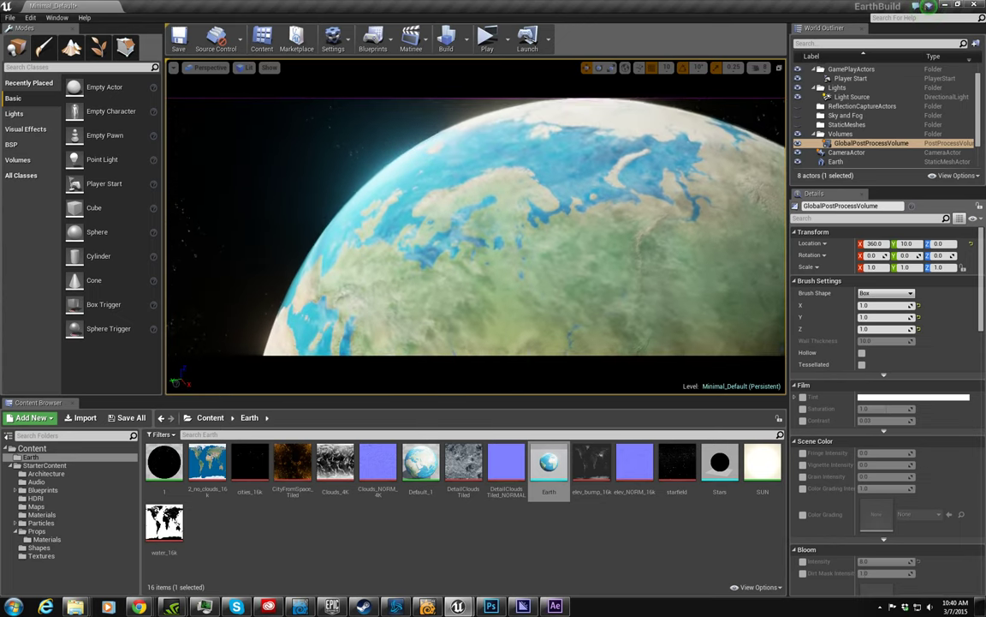